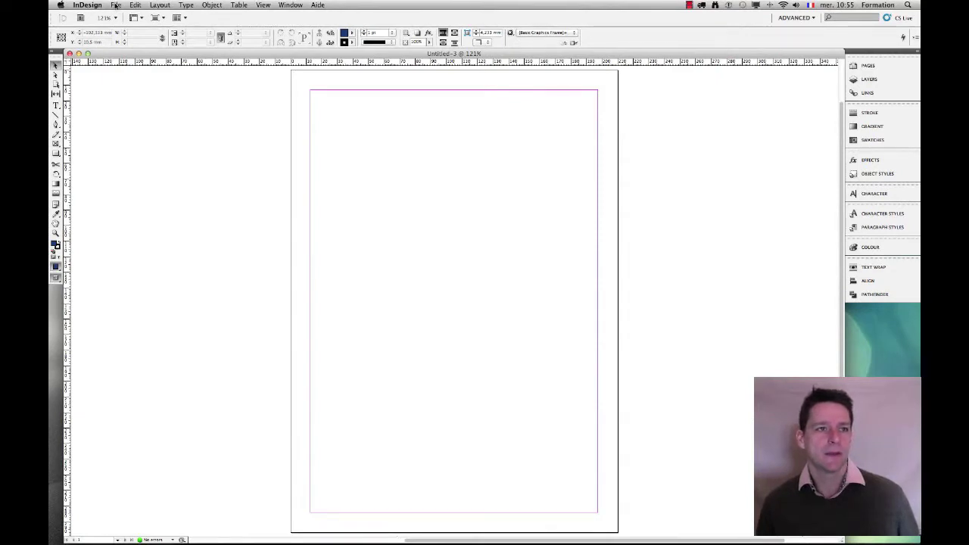
- Place IMG_0795.JPG from the JL GEstion Formations folder on the page, about 119 mm wide and 89 mm high
click(116, 6)
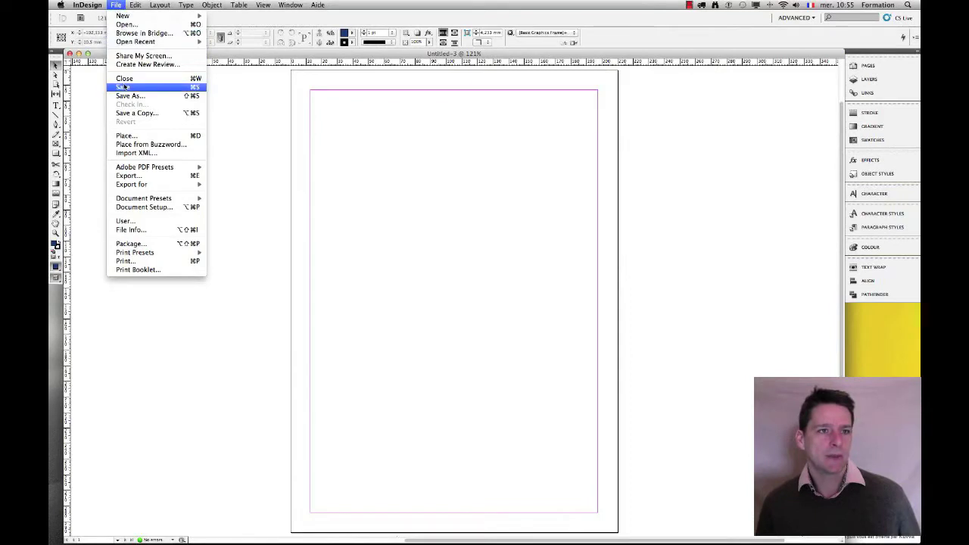
click(146, 137)
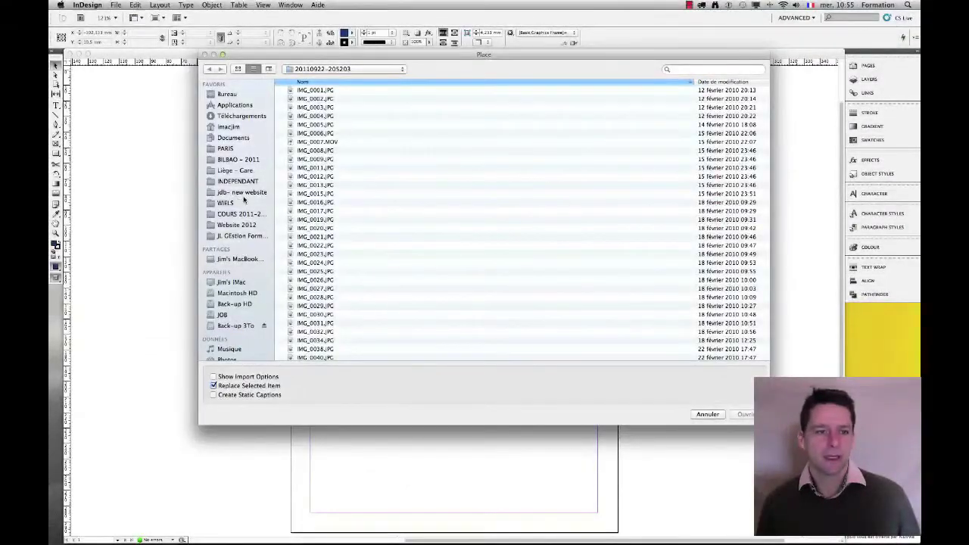
click(238, 236)
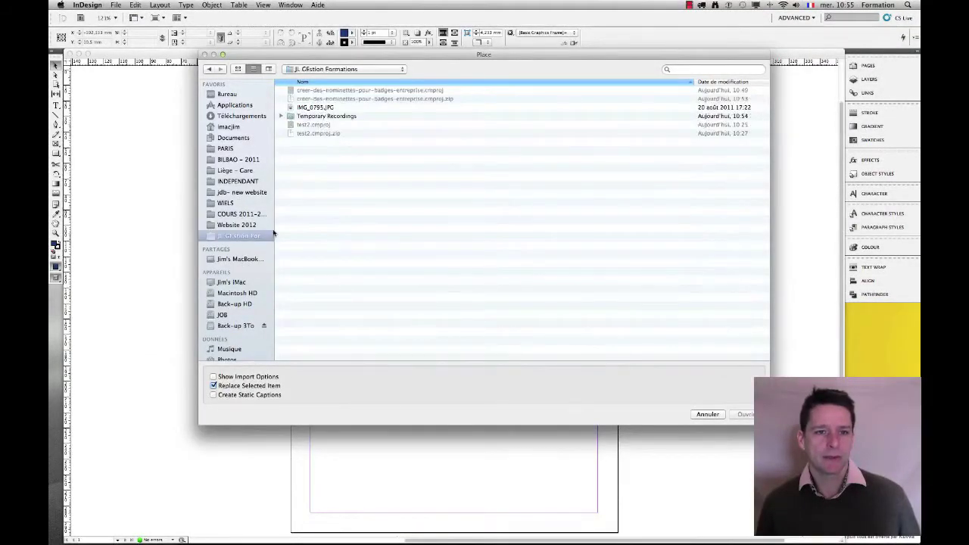
click(310, 108)
click(746, 415)
click(337, 172)
drag(337, 171, 521, 305)
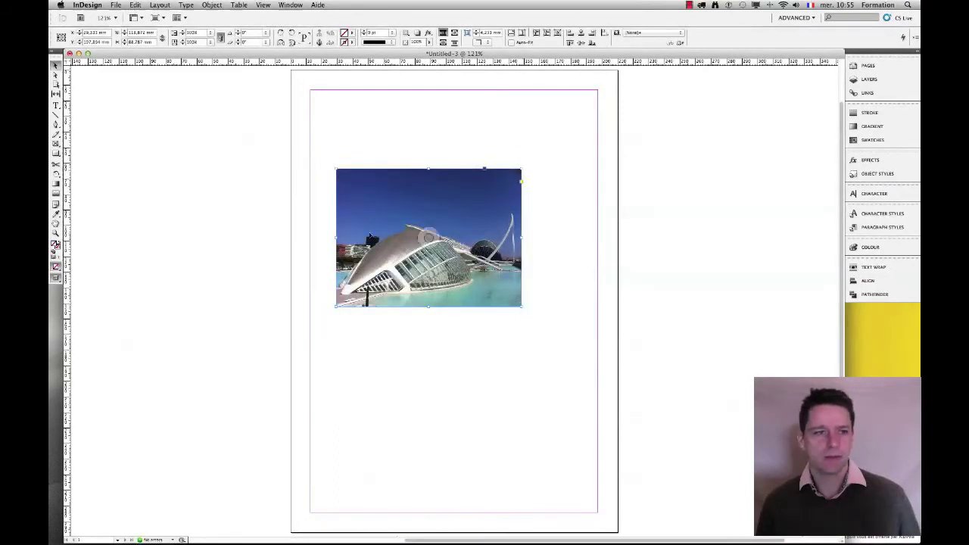
- Move the placed photo up and centre it horizontally in the upper part of the page
click(318, 175)
drag(442, 226, 472, 189)
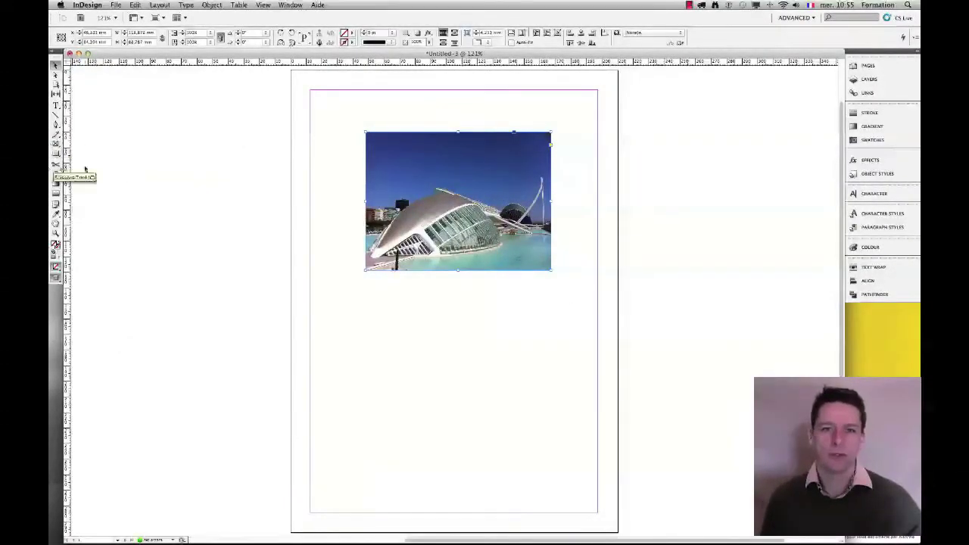
drag(460, 175, 456, 166)
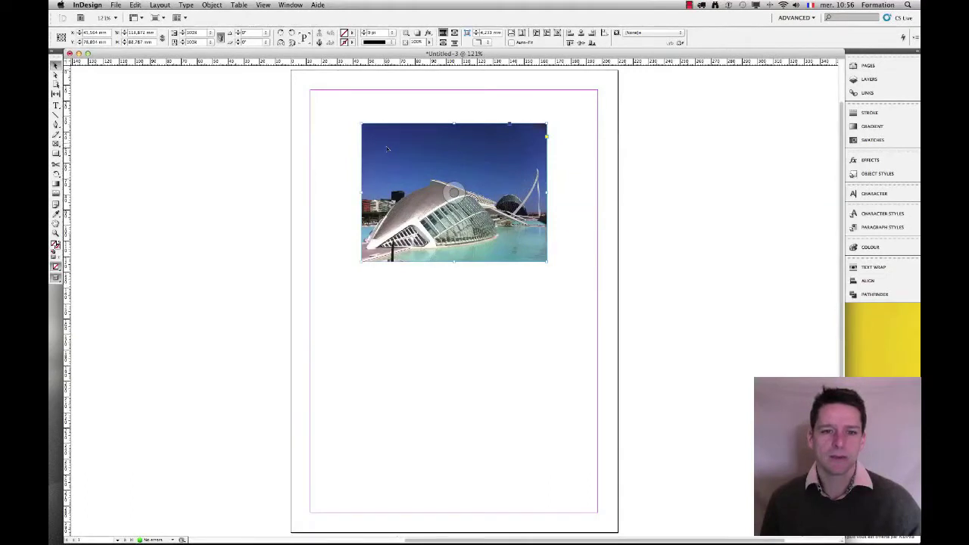
click(337, 133)
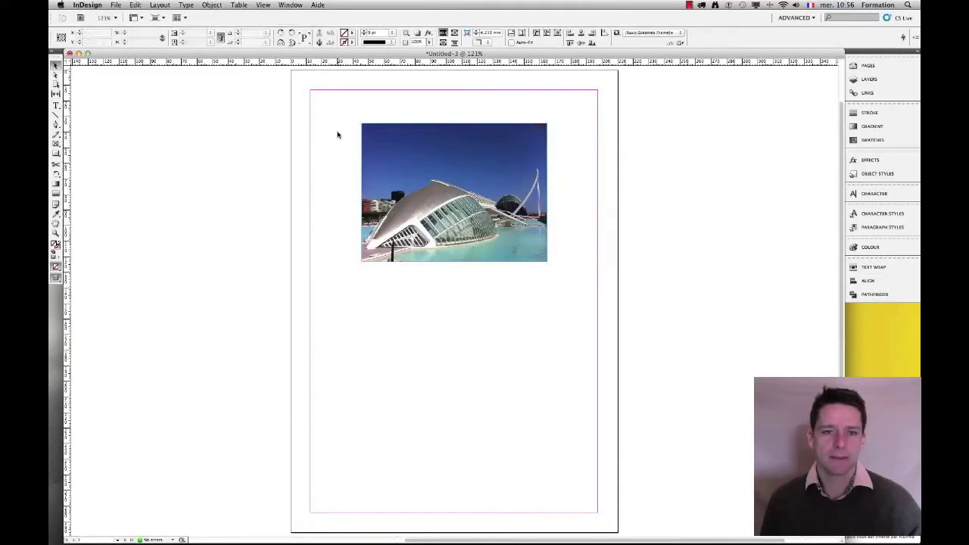
click(381, 146)
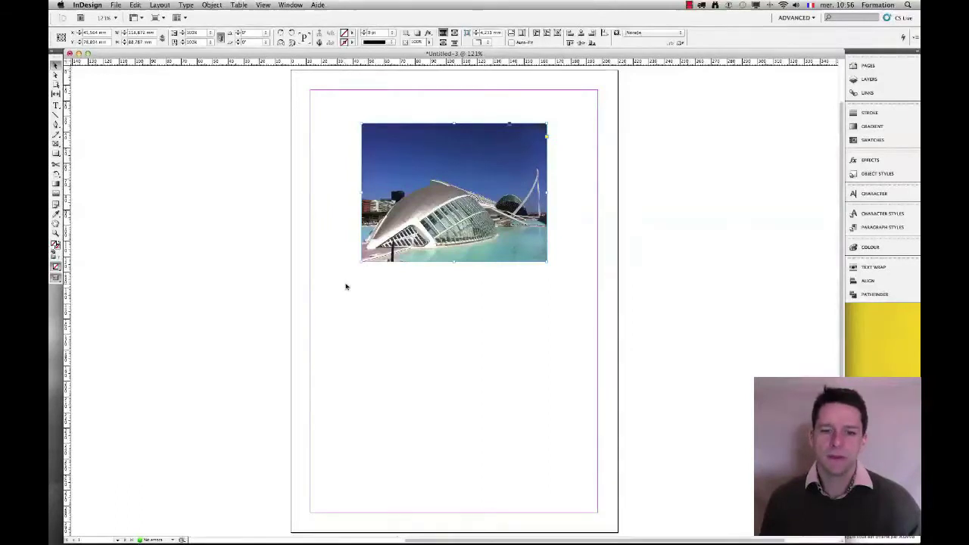
click(378, 296)
click(365, 237)
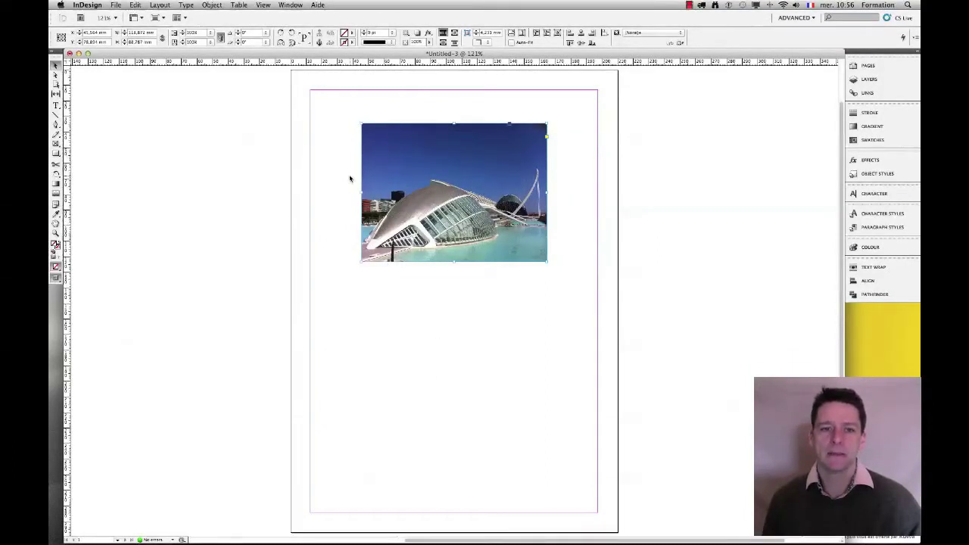
drag(338, 115, 562, 297)
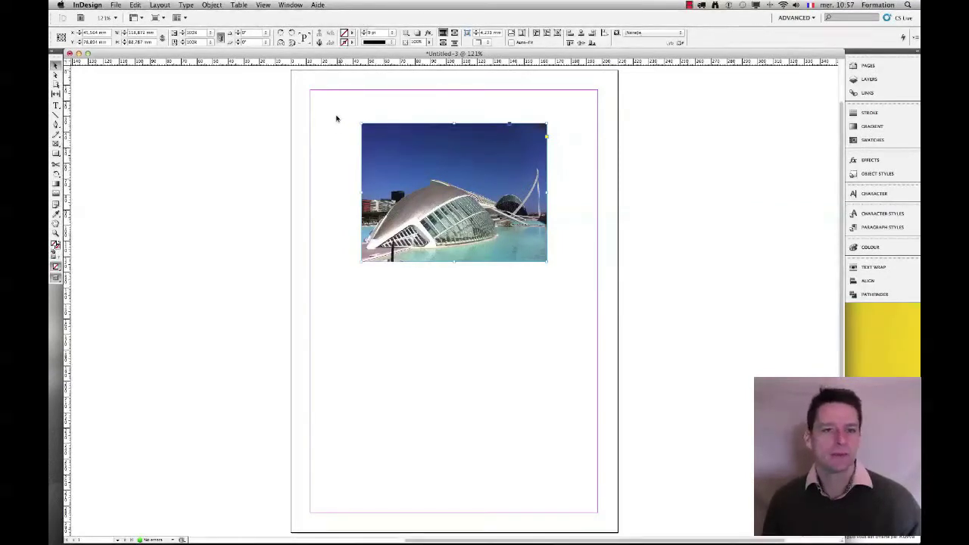
drag(344, 139, 369, 154)
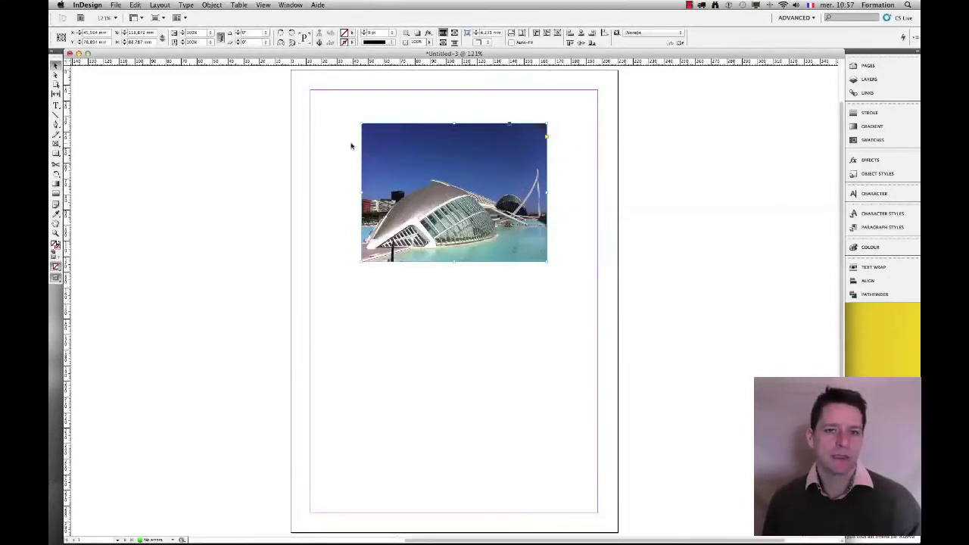
- Try duplicating the photo with Copy and Paste in Place, offsetting the copy slightly down and to the right
click(135, 5)
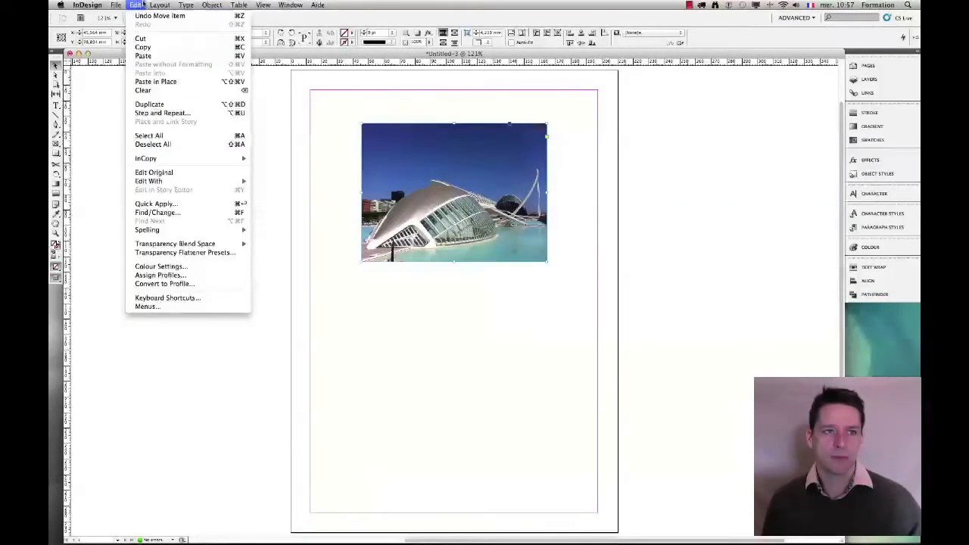
click(238, 48)
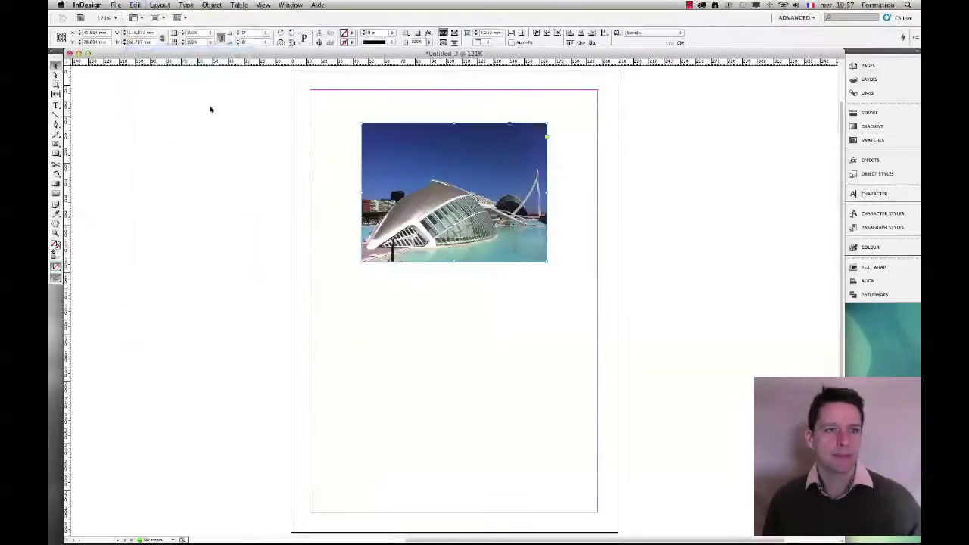
click(136, 5)
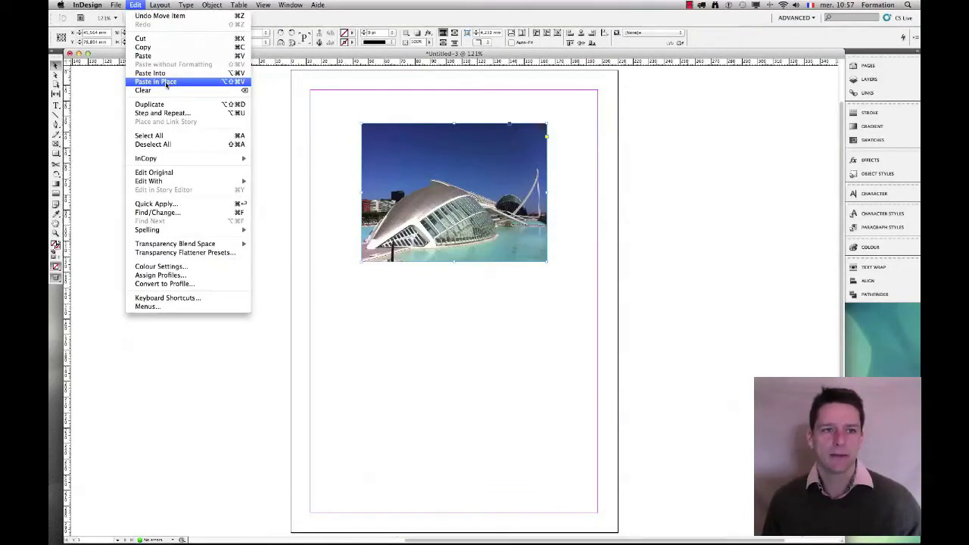
click(234, 83)
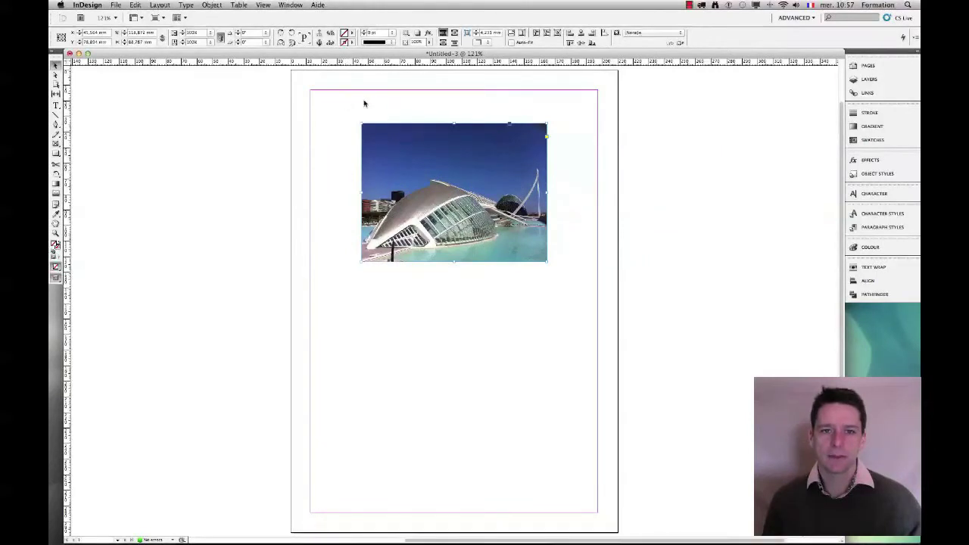
drag(410, 141, 431, 161)
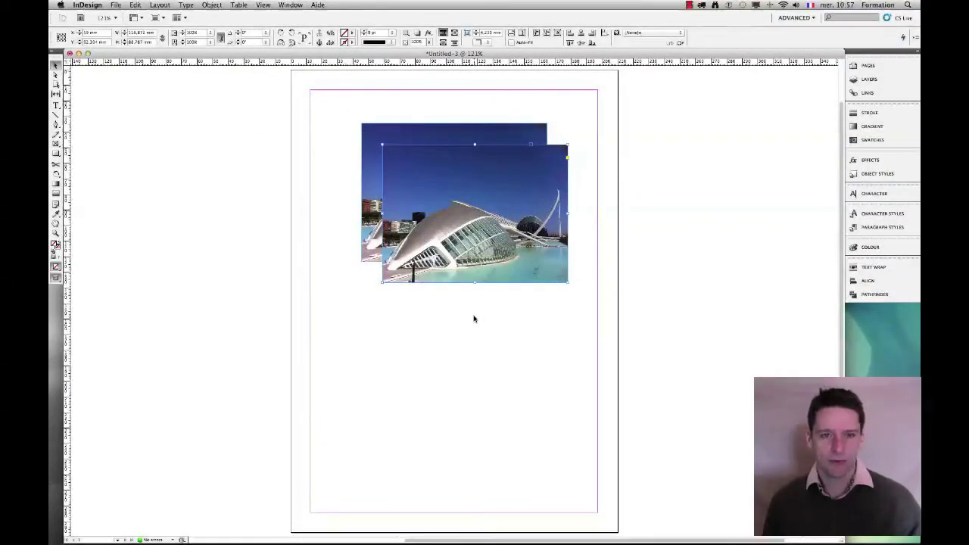
key(super+z)
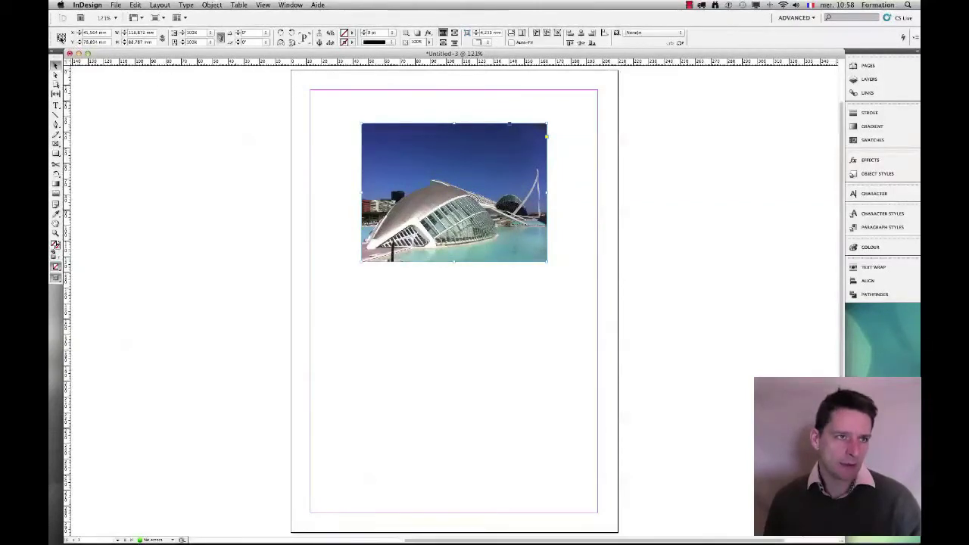
- Try the right, centre and left reference points for the photo, and flip it vertically and back
click(61, 37)
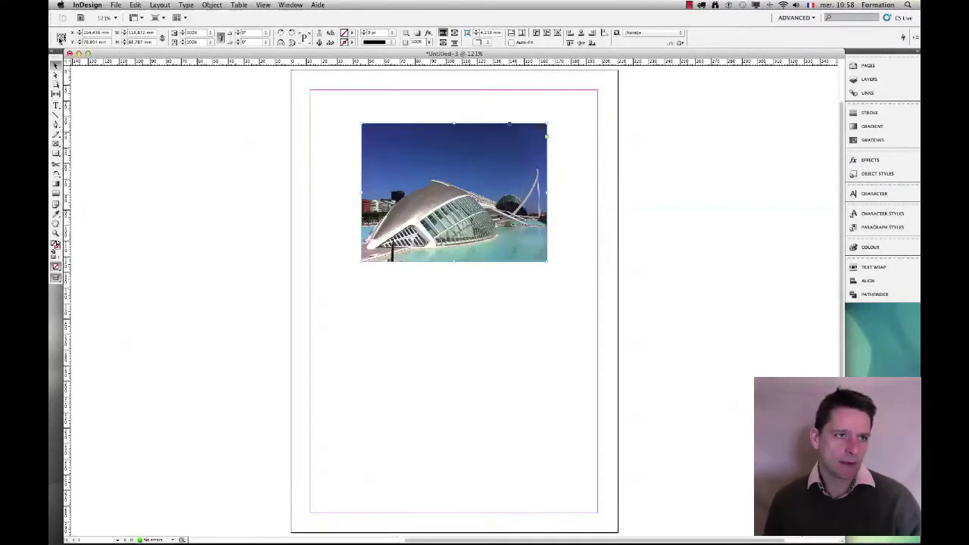
click(61, 38)
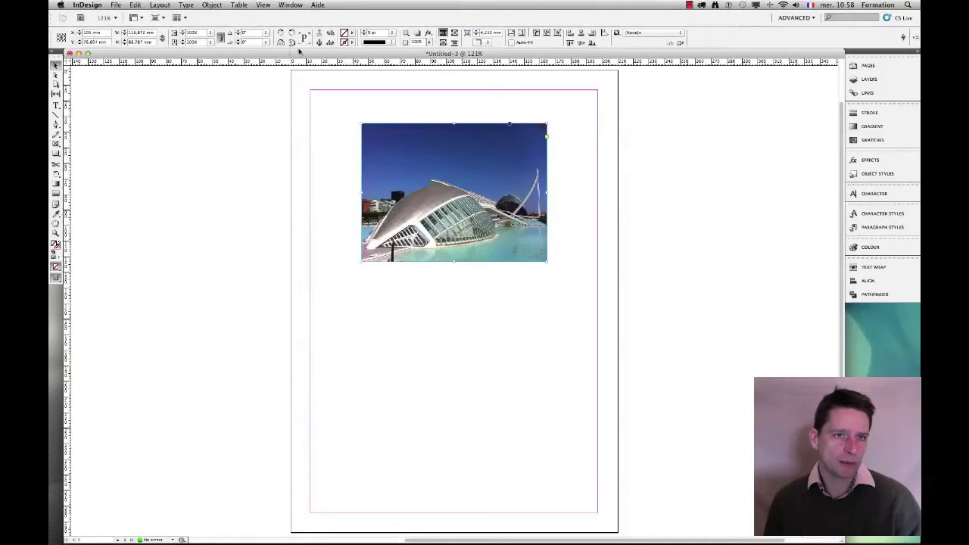
click(66, 38)
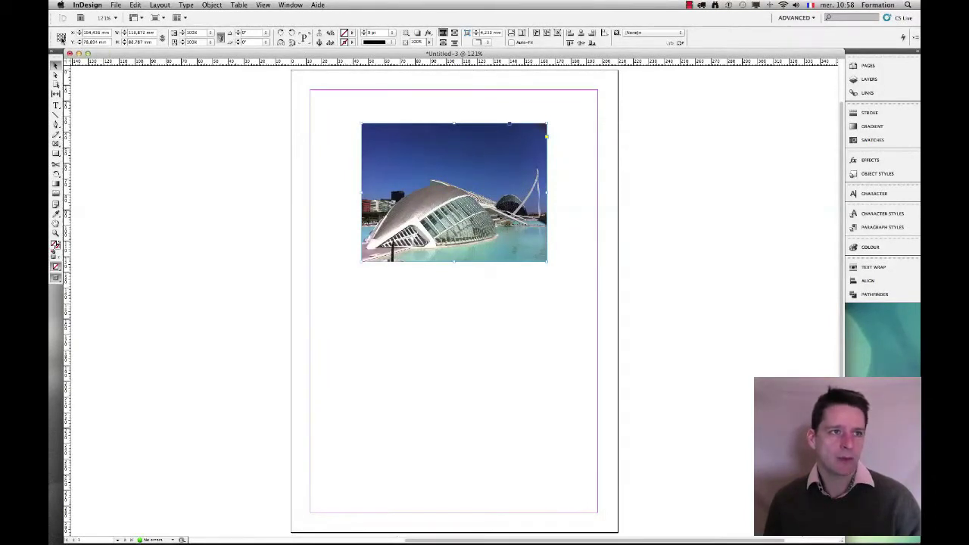
click(58, 38)
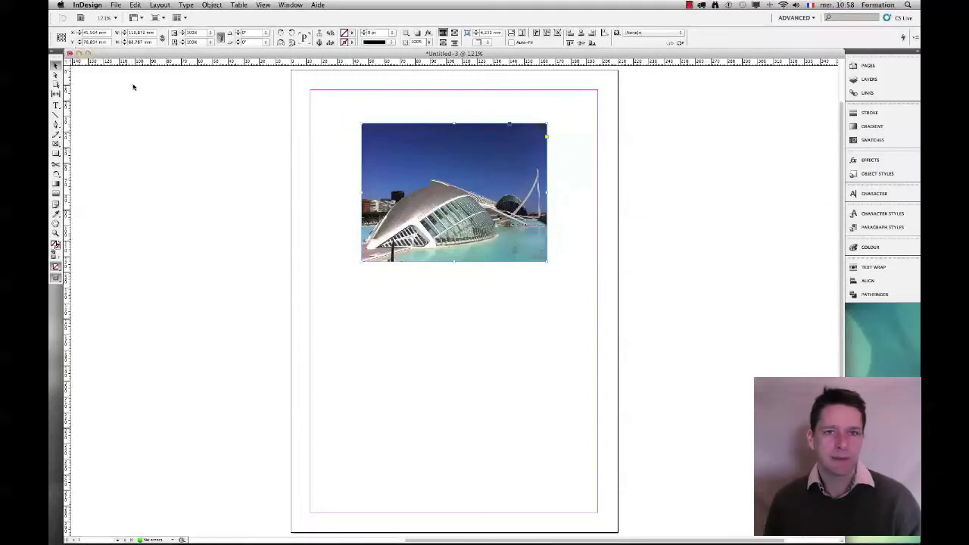
click(292, 43)
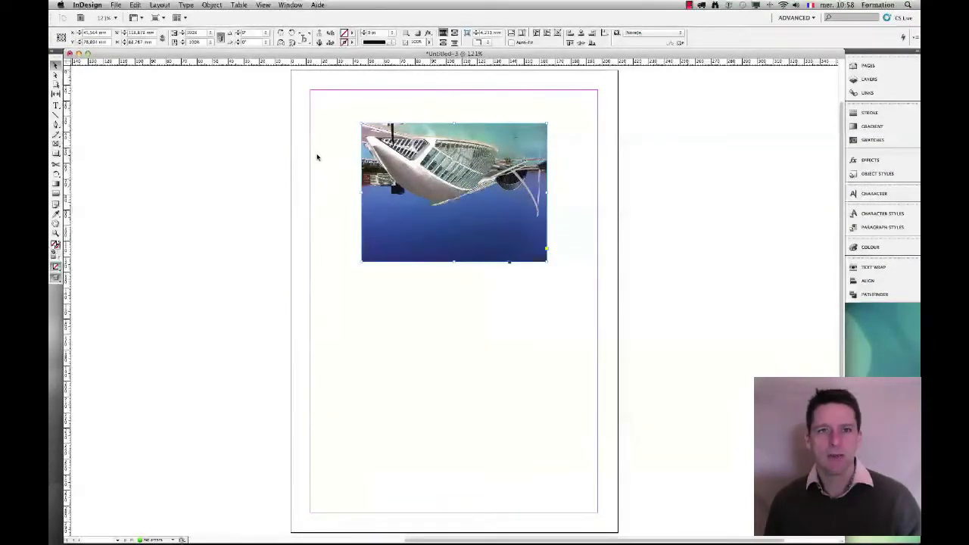
click(292, 43)
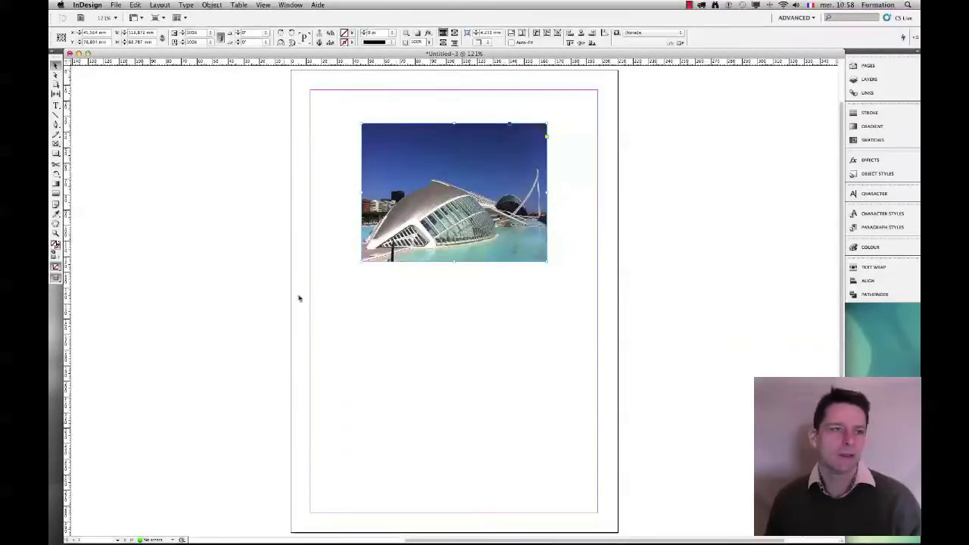
- Set the photo's reference point to its bottom-right corner and create a vertically flipped copy directly below the original
click(62, 38)
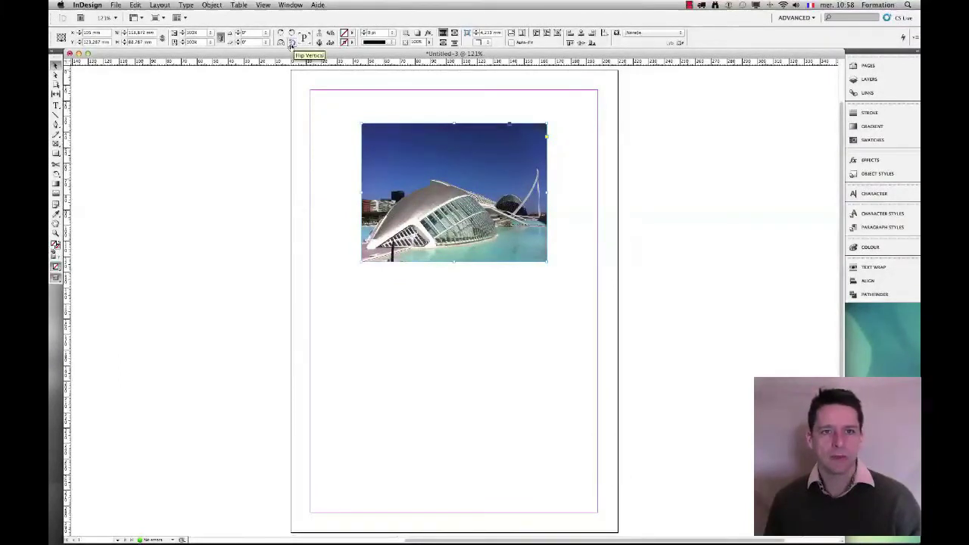
click(59, 40)
click(66, 41)
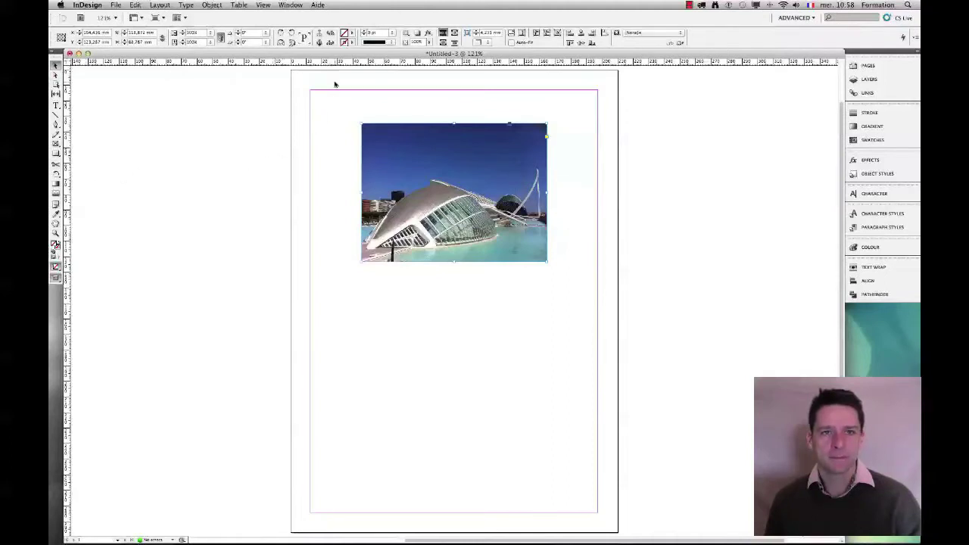
alt+click(292, 42)
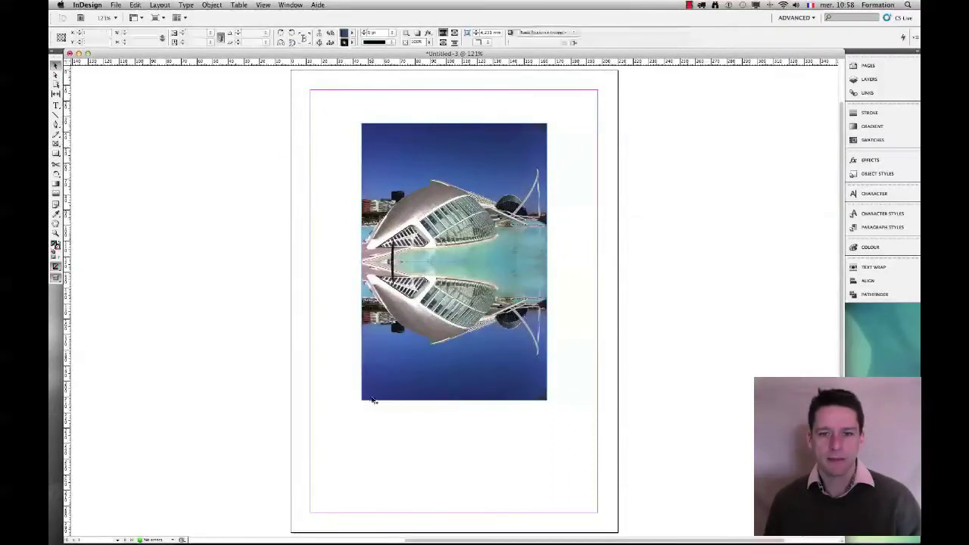
drag(329, 260, 374, 300)
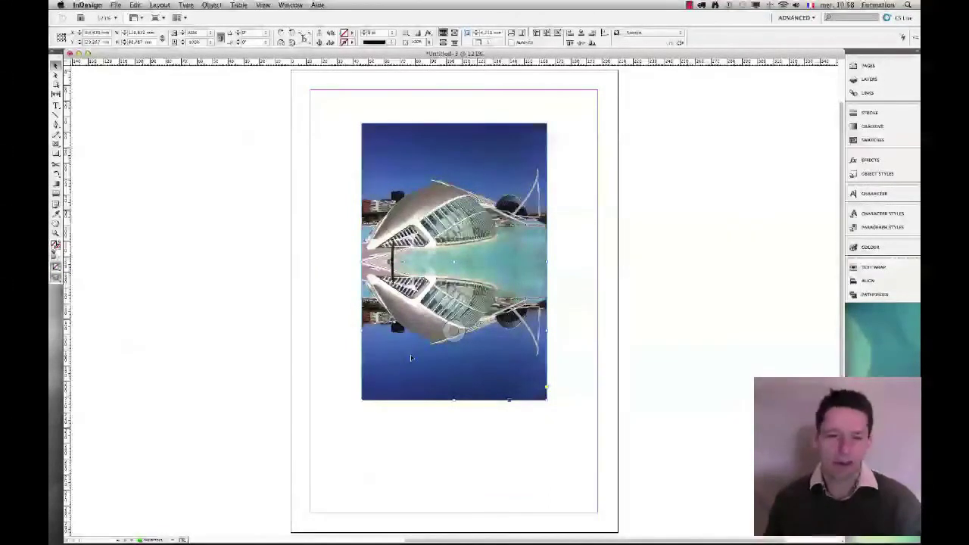
click(336, 289)
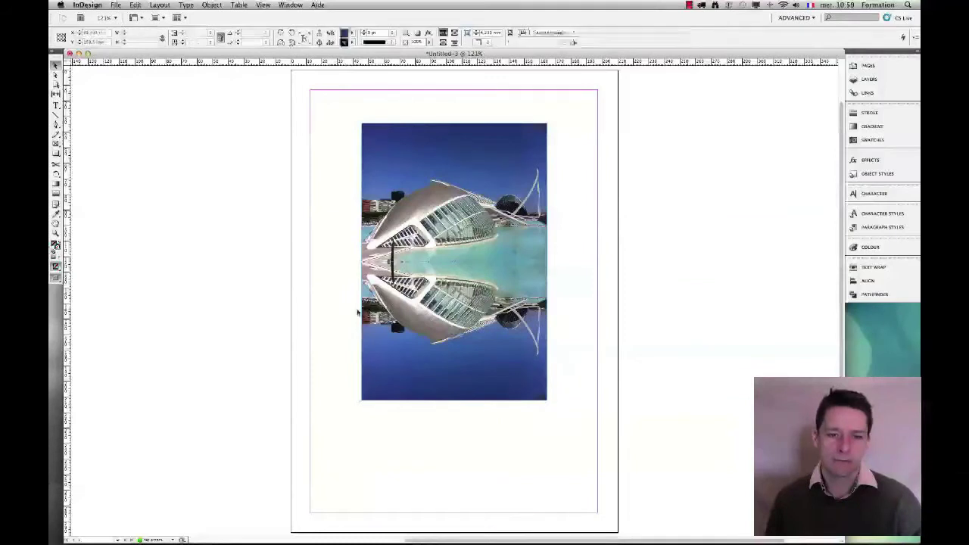
- Set the opacity of the flipped copy to 50%
click(368, 307)
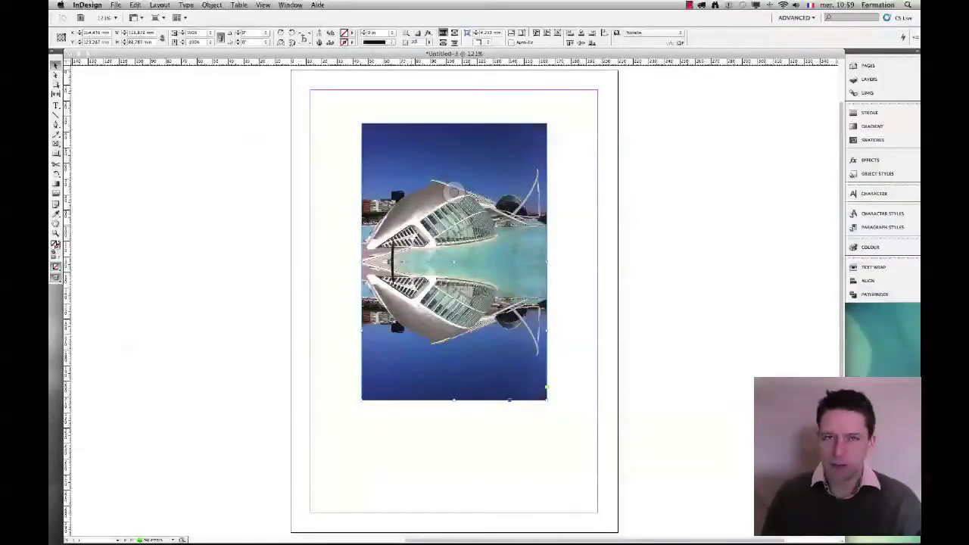
key(Return)
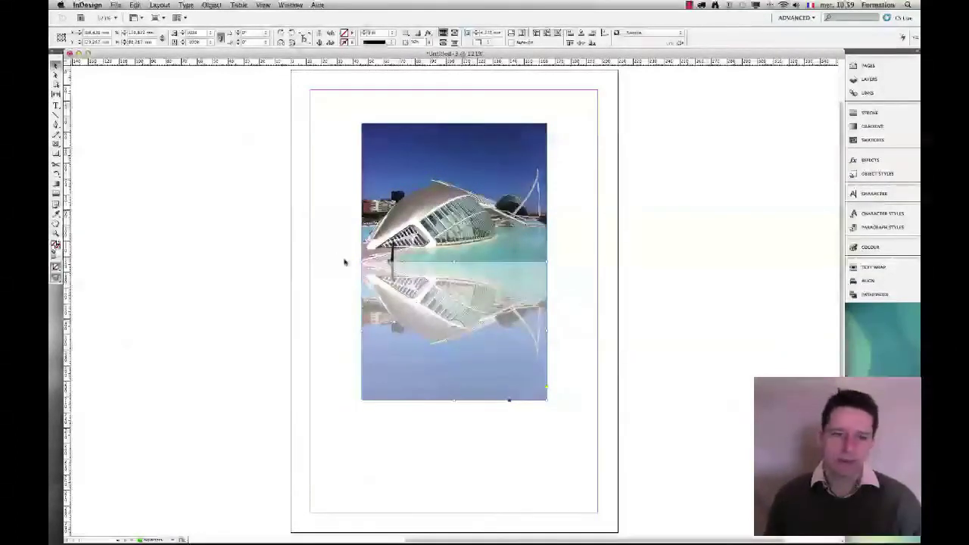
click(373, 348)
click(560, 295)
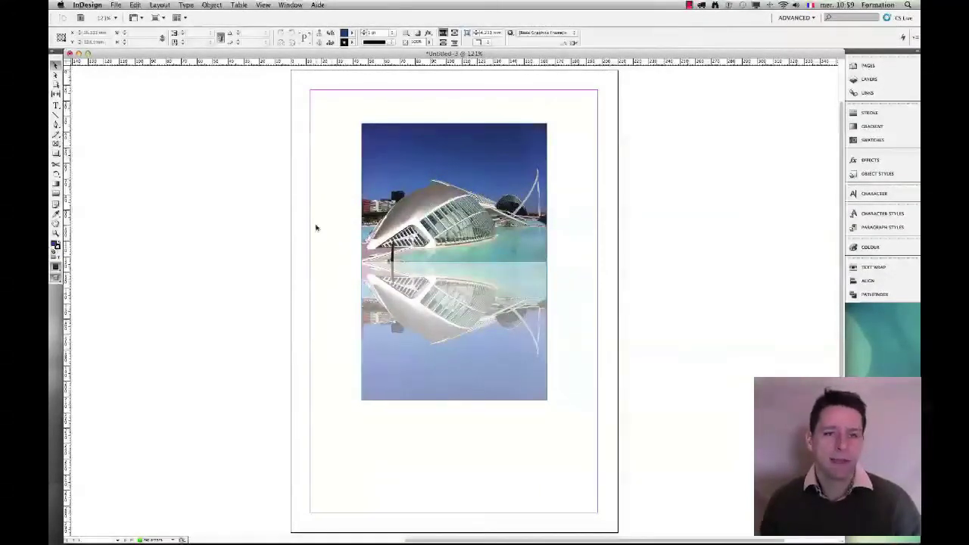
- Show the page in Preview mode and select the flipped lower copy of the photo
click(162, 18)
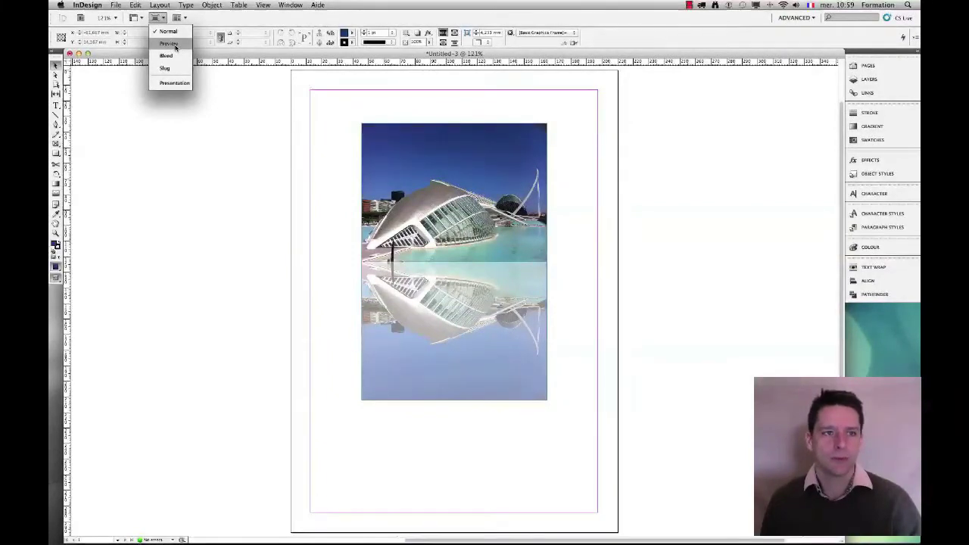
click(173, 44)
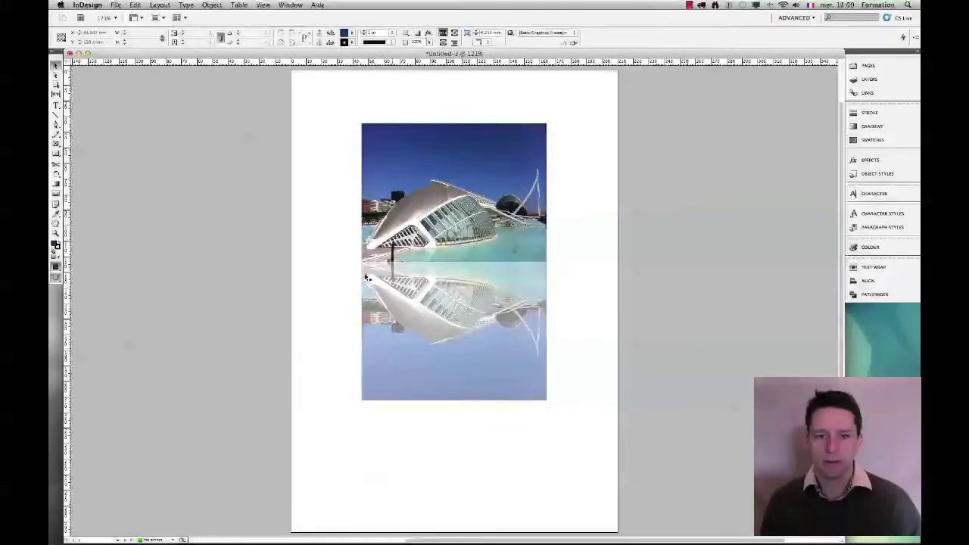
click(366, 278)
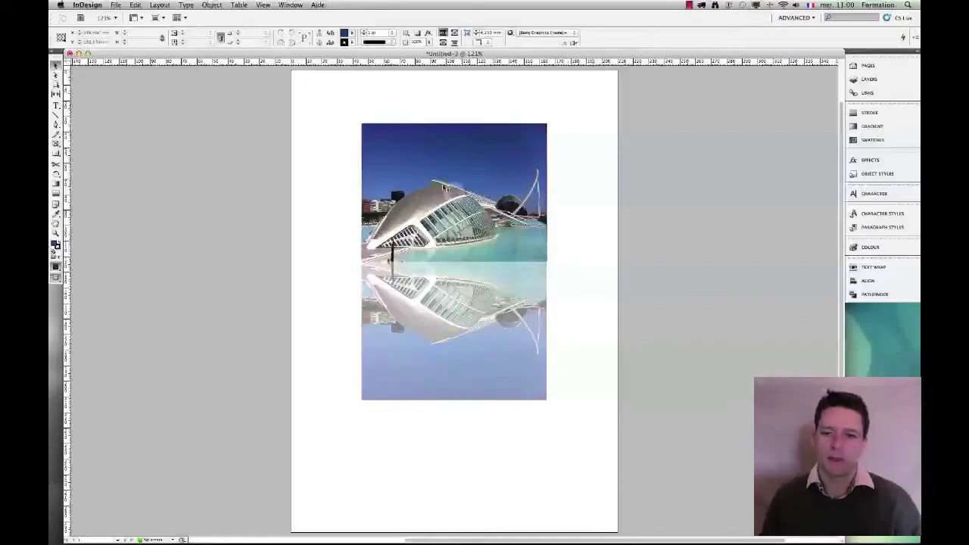
click(544, 377)
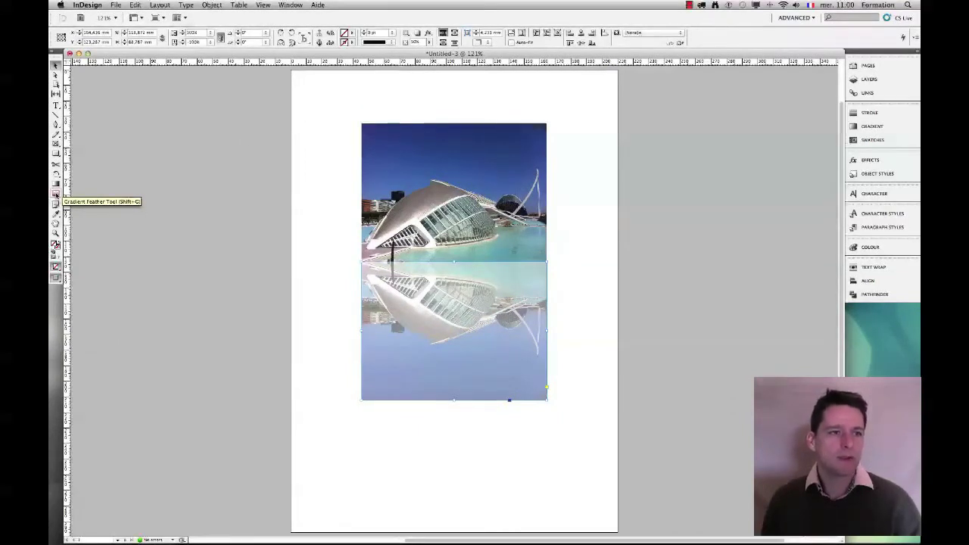
- Apply a vertical gradient feather to the flipped copy, fading it out about two thirds of the way down, and deselect it
click(55, 195)
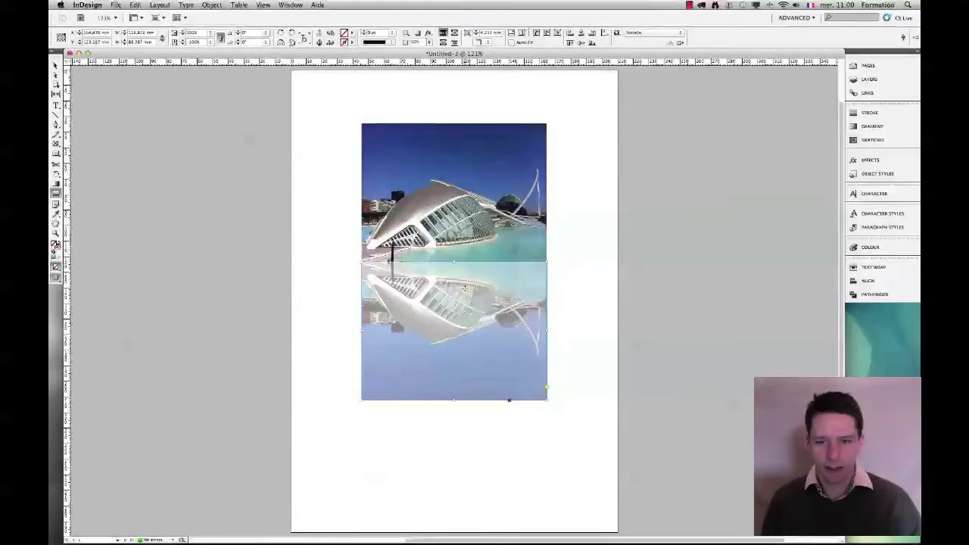
drag(455, 278, 456, 297)
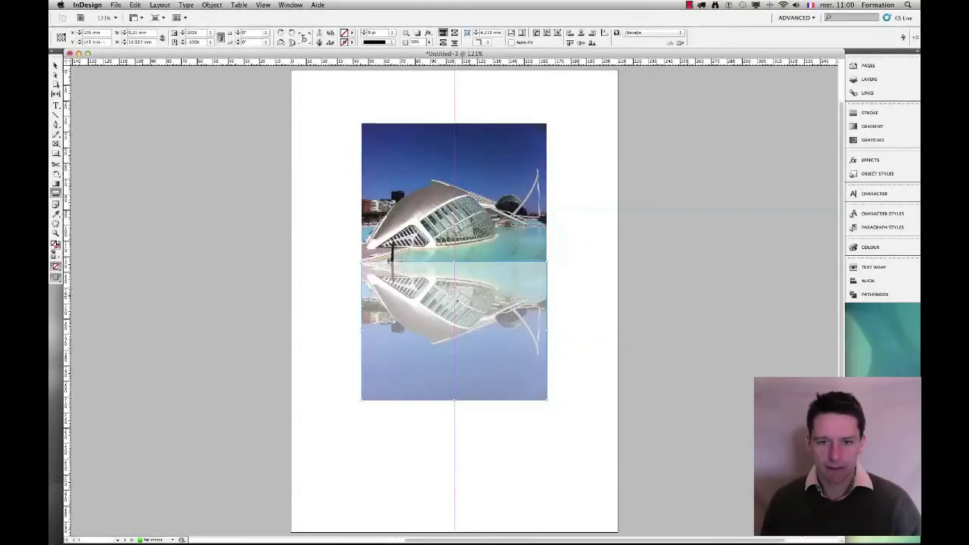
mouse_move(455, 337)
mouse_down()
mouse_move(477, 318)
mouse_move(455, 322)
mouse_move(447, 310)
mouse_move(486, 326)
mouse_move(457, 334)
mouse_move(455, 352)
mouse_up()
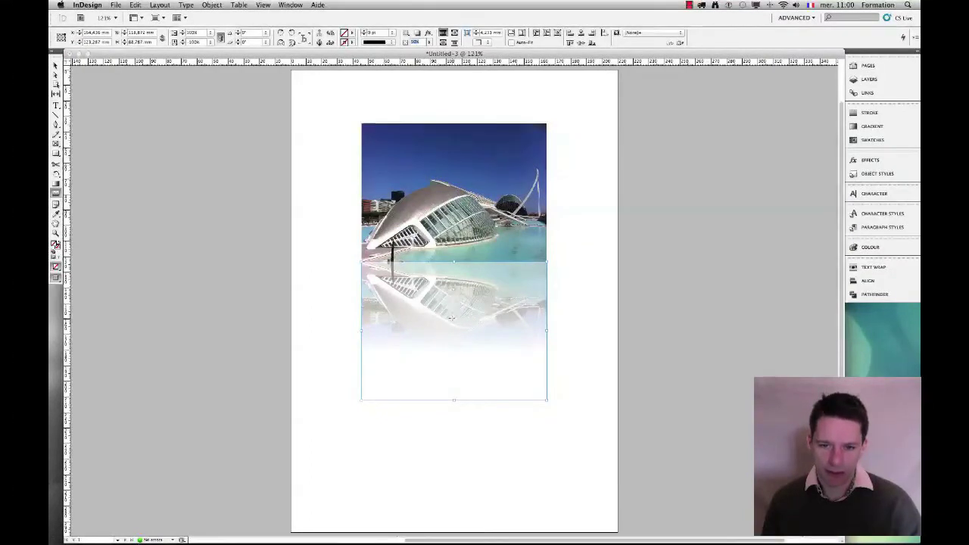
key(v)
click(407, 458)
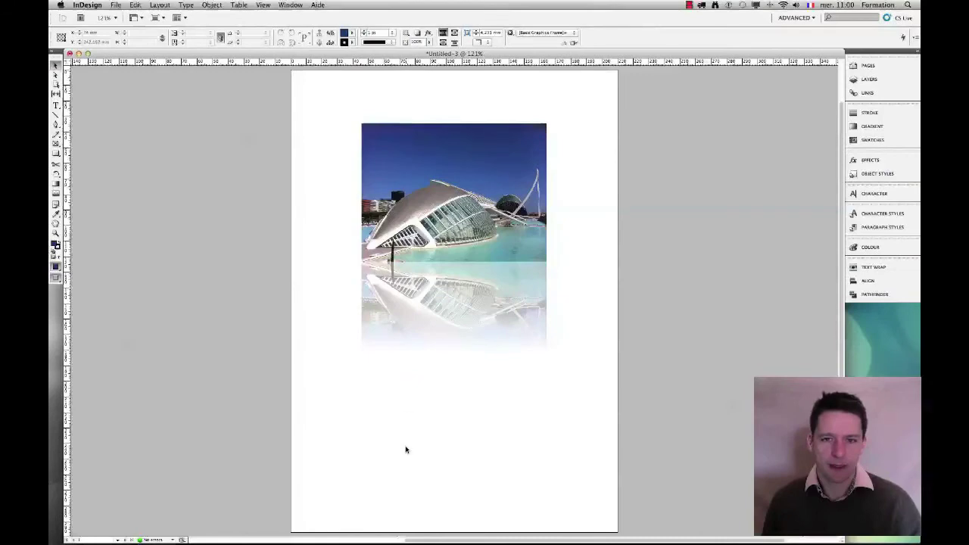
- Try shorter, medium and diagonal gradient feathers on the flipped copy, each starting at its upper edge
click(377, 325)
click(55, 192)
drag(455, 263, 454, 299)
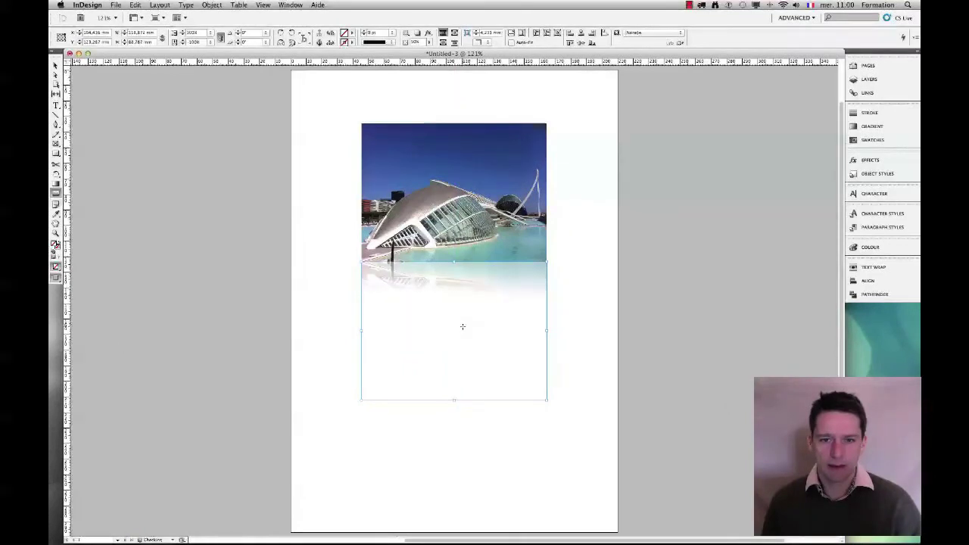
drag(455, 261, 454, 328)
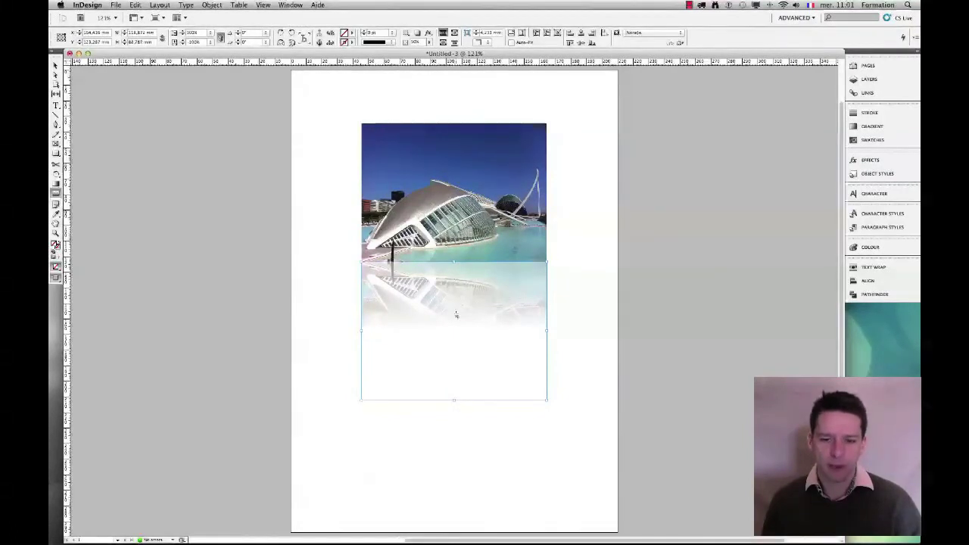
drag(455, 262, 419, 356)
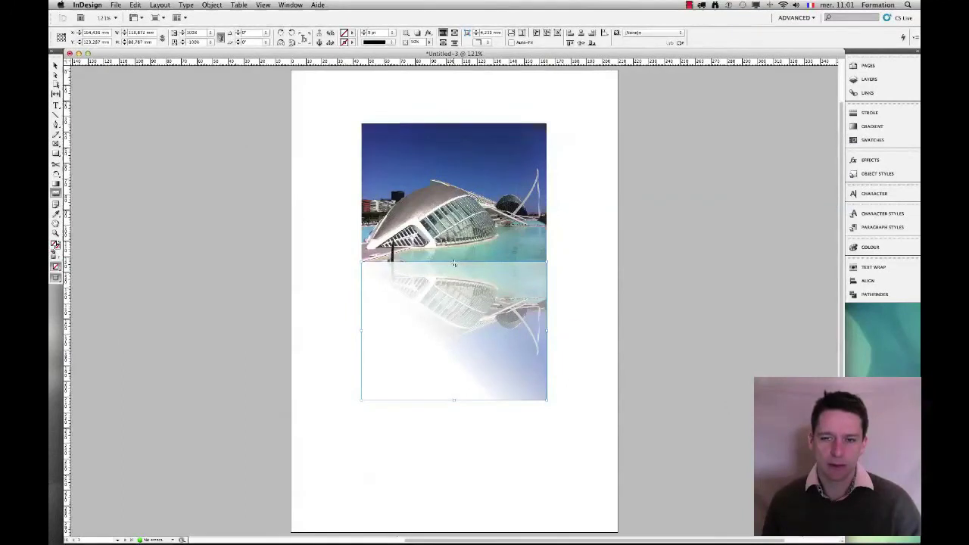
- Redraw the flipped copy's gradient feather straight down from its upper edge, ending about 30% of the way down, and deselect it
mouse_move(454, 263)
mouse_down()
mouse_move(459, 339)
mouse_move(443, 335)
mouse_move(454, 336)
mouse_up()
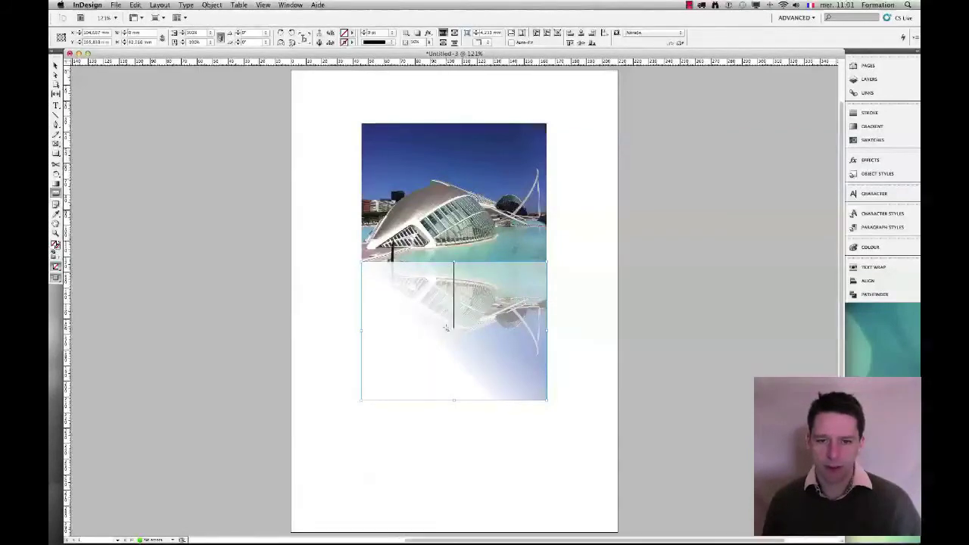
drag(448, 326, 450, 327)
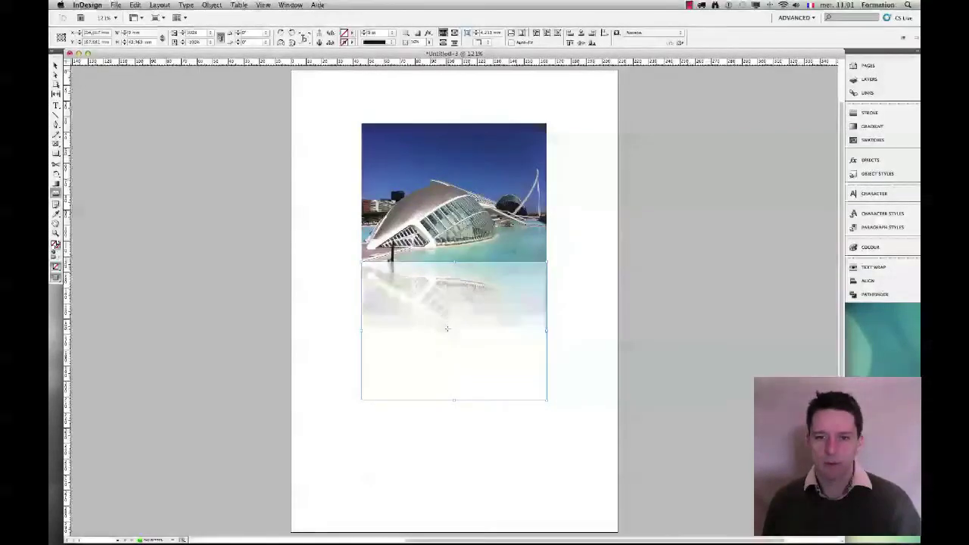
drag(455, 263, 454, 298)
drag(454, 263, 452, 303)
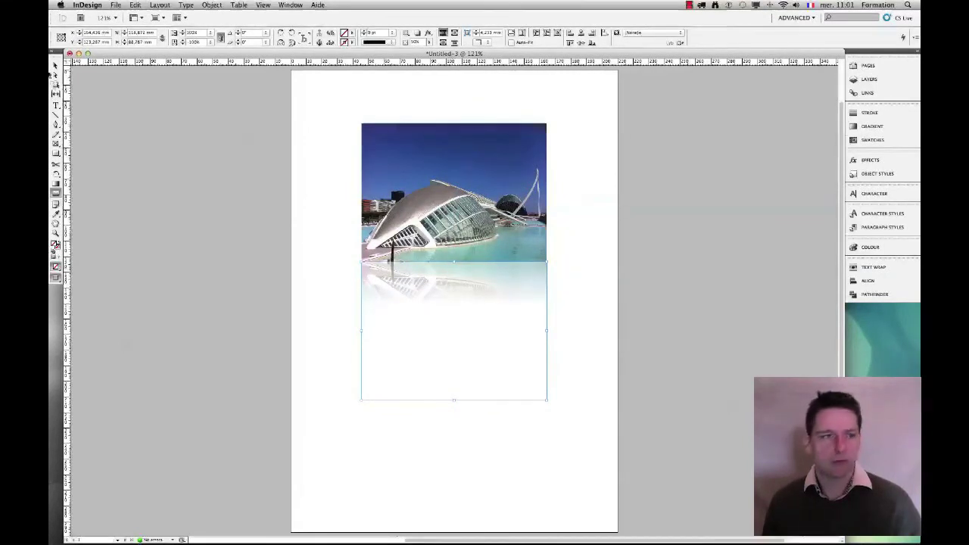
click(55, 66)
click(337, 265)
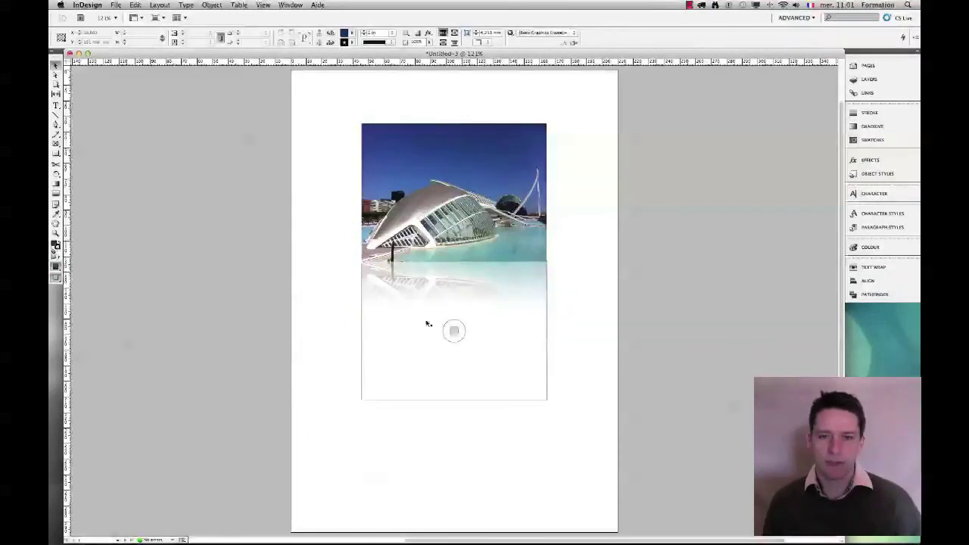
- Lower the opacity of the feathered reflection slightly below 50% and deselect it
drag(344, 272, 379, 299)
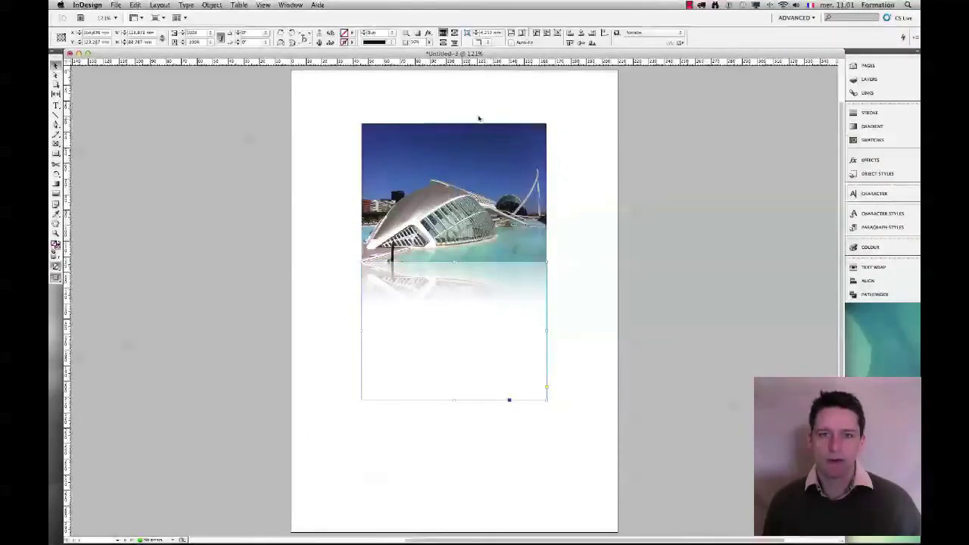
click(429, 42)
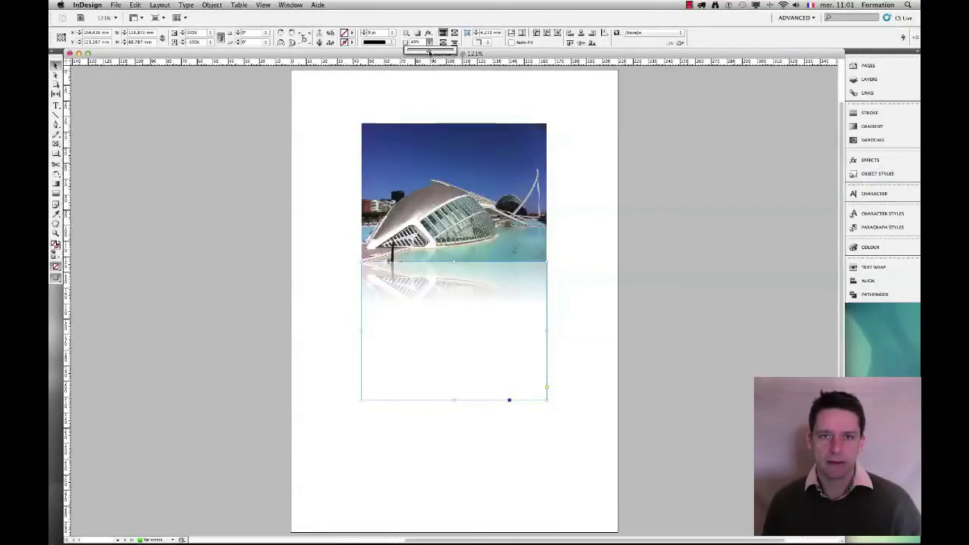
drag(425, 53, 421, 53)
click(619, 372)
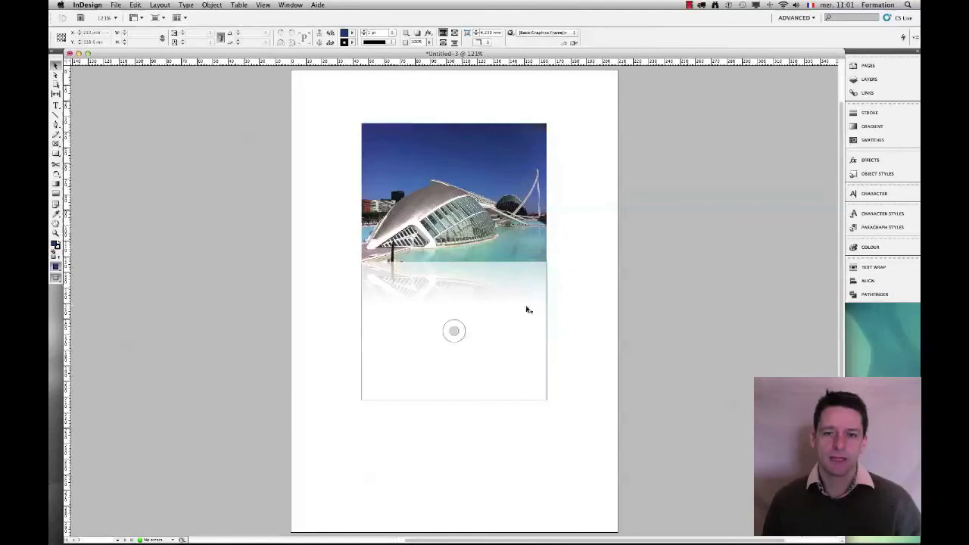
drag(325, 92, 555, 317)
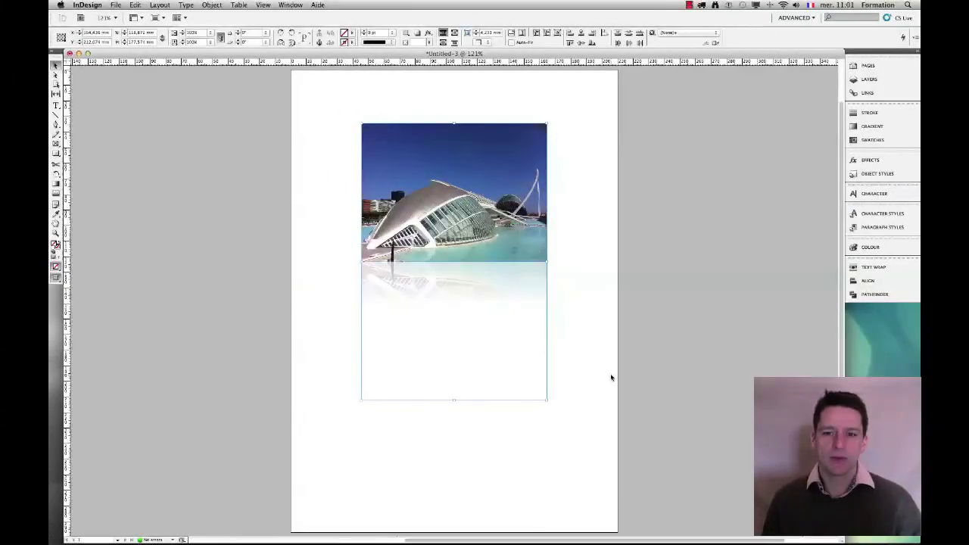
click(566, 292)
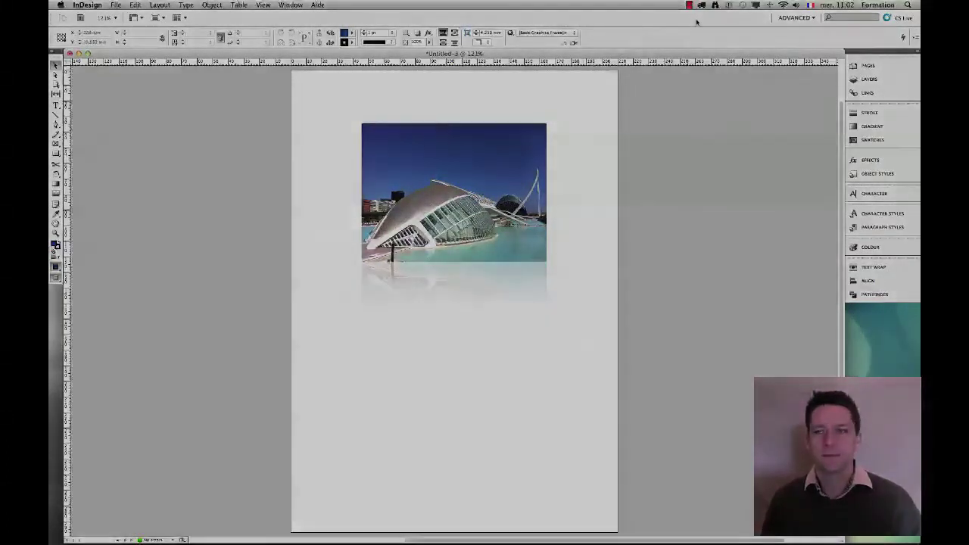
click(690, 4)
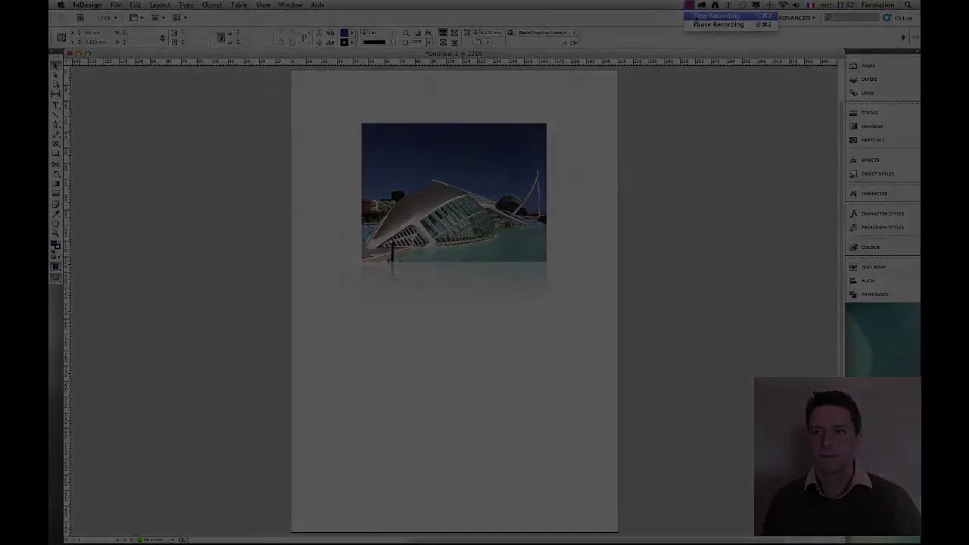